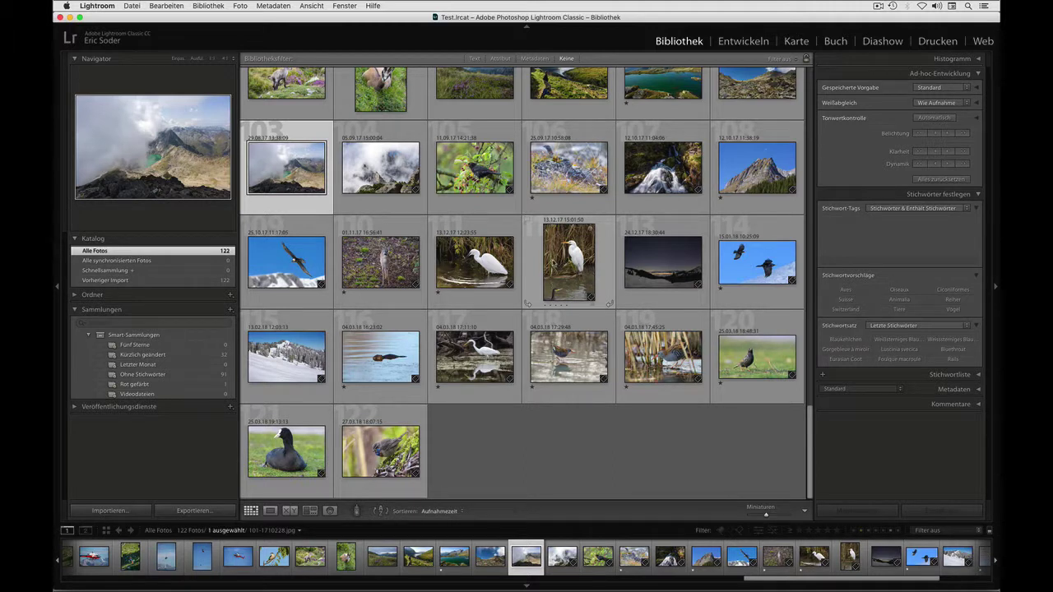
# - Review the Ohne Stichwörter photos, then return to the 122-photo Vorheriger Import collection
pyautogui.click(130, 281)
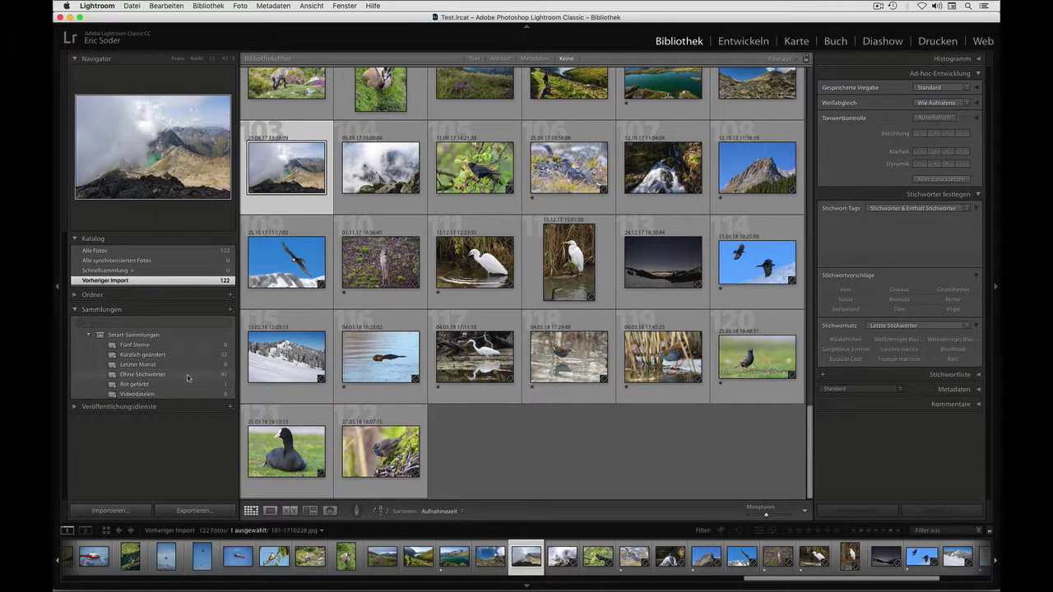
pyautogui.click(159, 376)
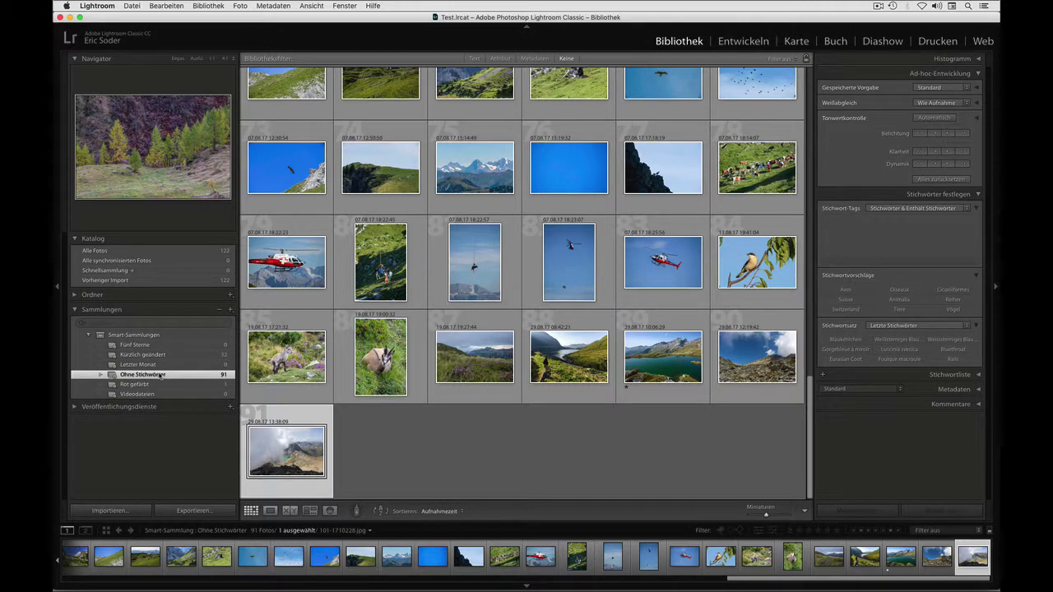
pyautogui.click(150, 281)
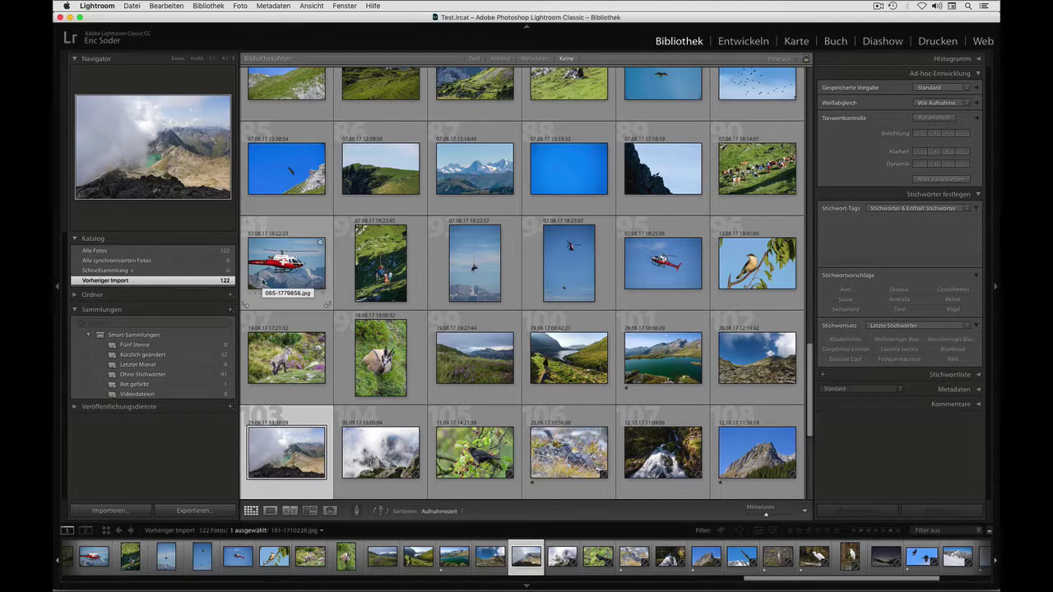
# - Start an import with the desktop folder Fotos 1 as source, its 9 photos checked
pyautogui.click(131, 512)
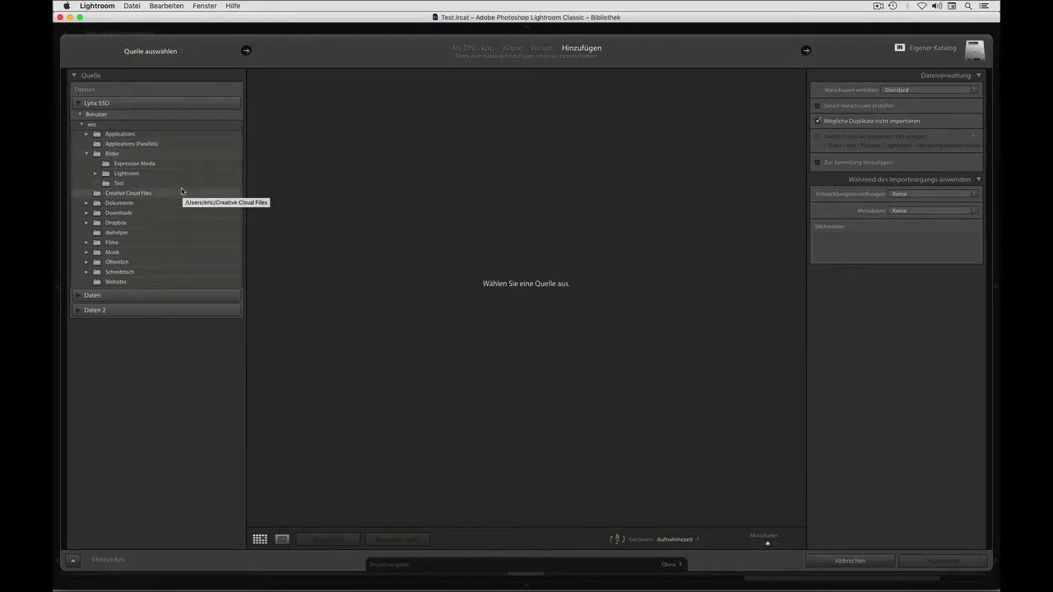
pyautogui.click(87, 272)
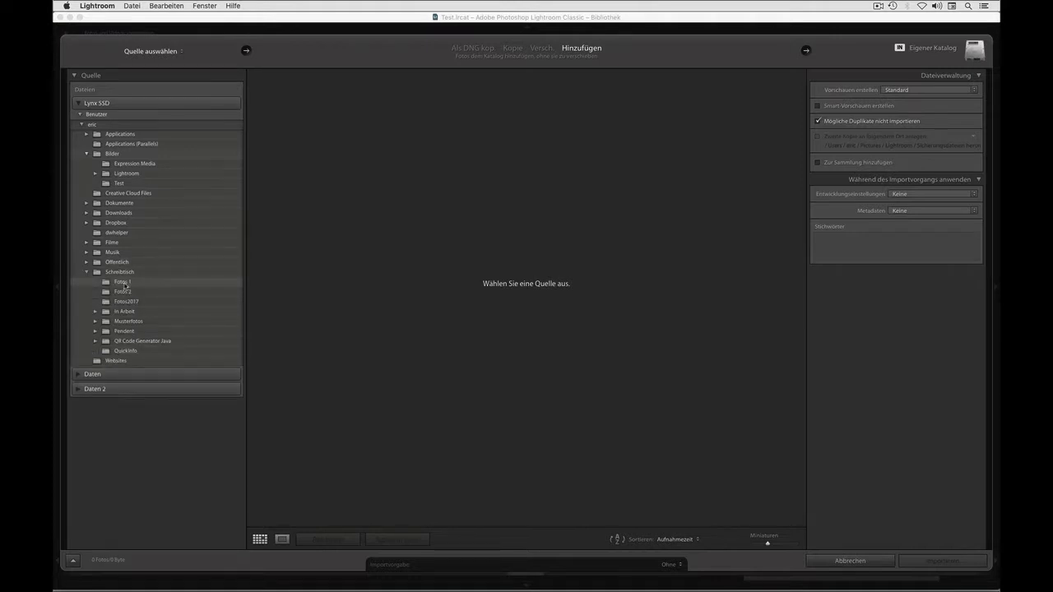
pyautogui.click(125, 284)
pyautogui.click(126, 292)
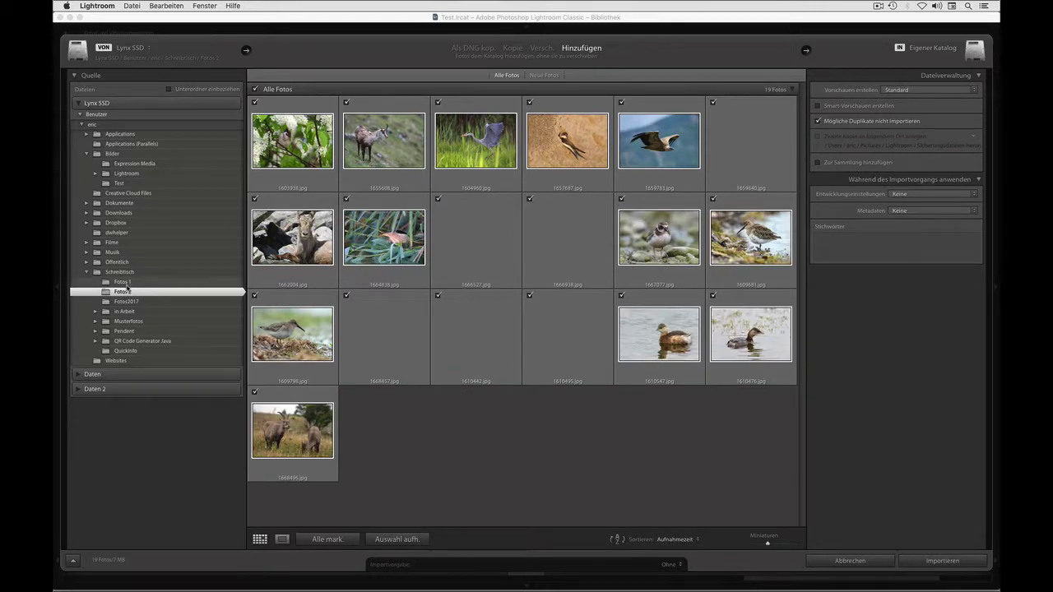
pyautogui.click(125, 282)
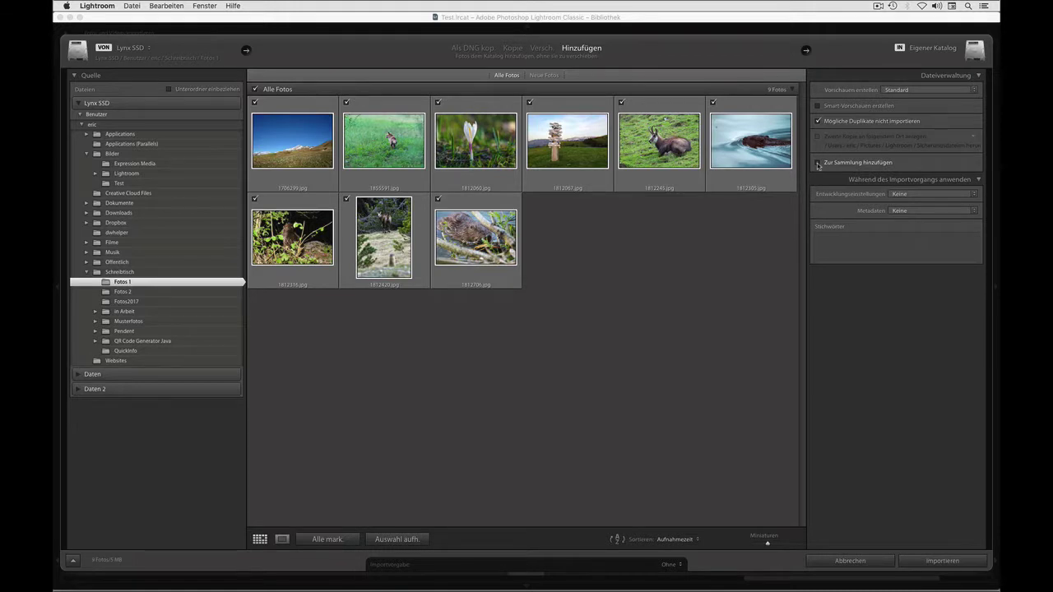
# - Import the 9 Fotos 1 photos into a new target collection named 'neu'
pyautogui.click(817, 162)
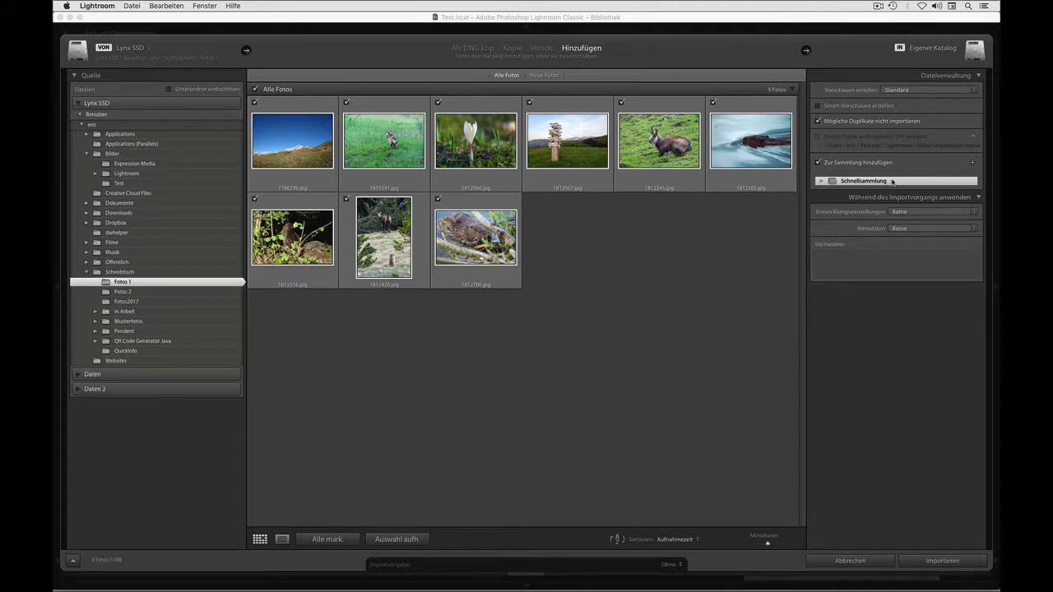
pyautogui.click(973, 163)
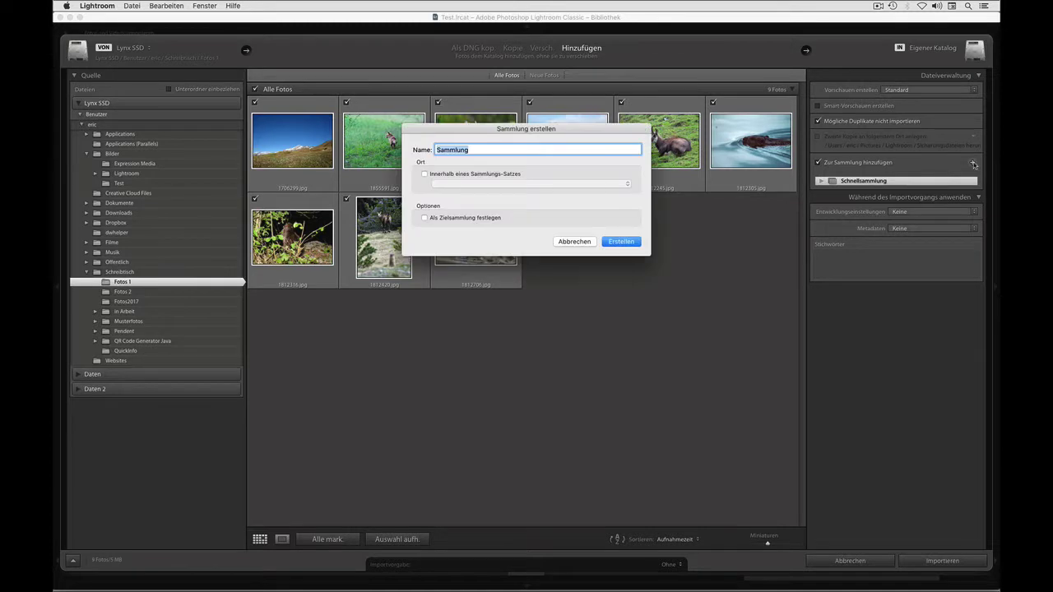
pyautogui.write('neu')
pyautogui.click(424, 218)
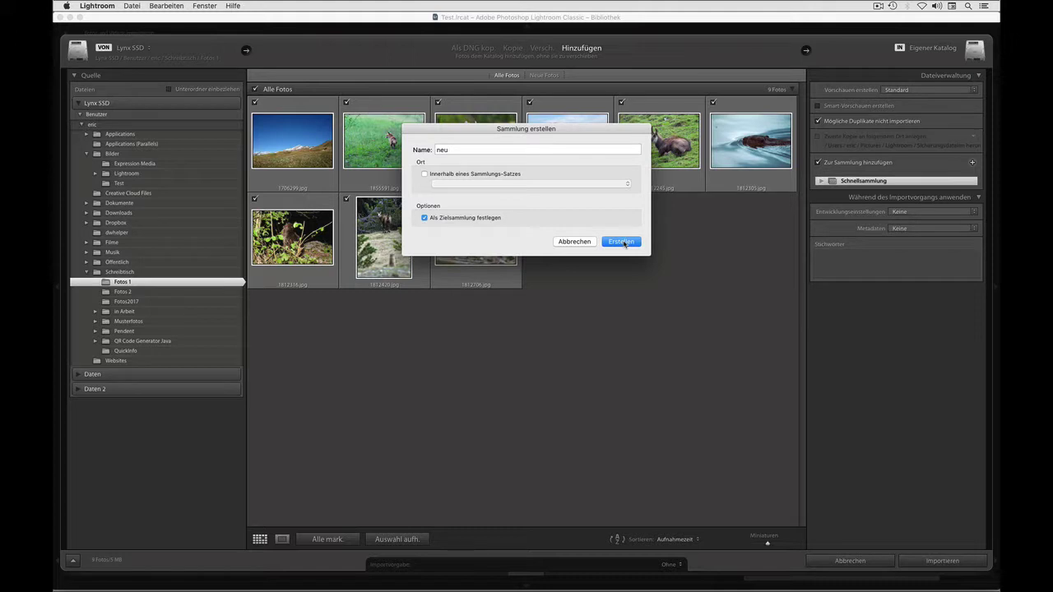
pyautogui.click(623, 242)
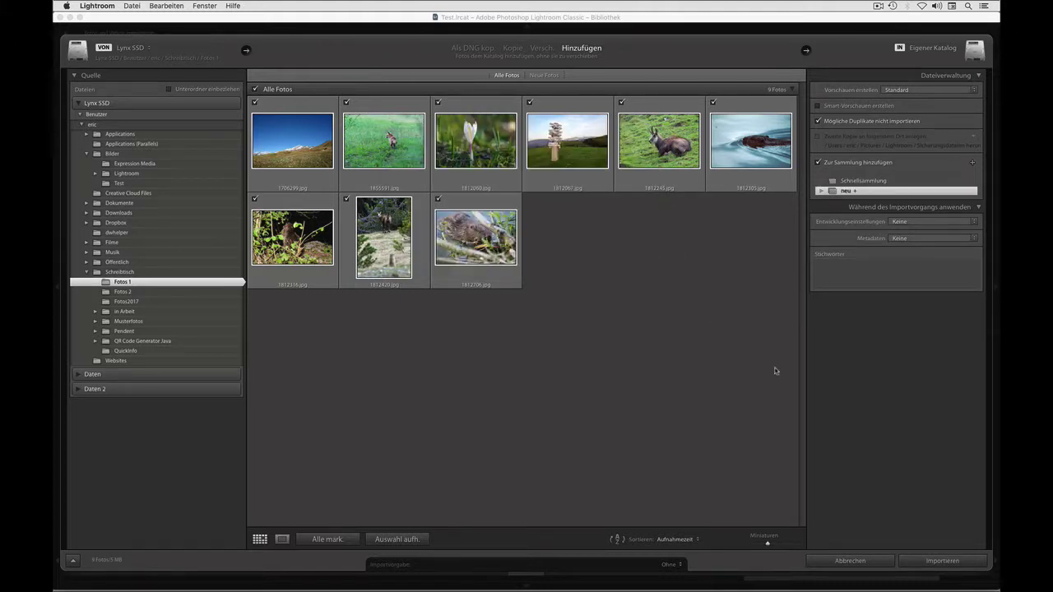
pyautogui.click(942, 561)
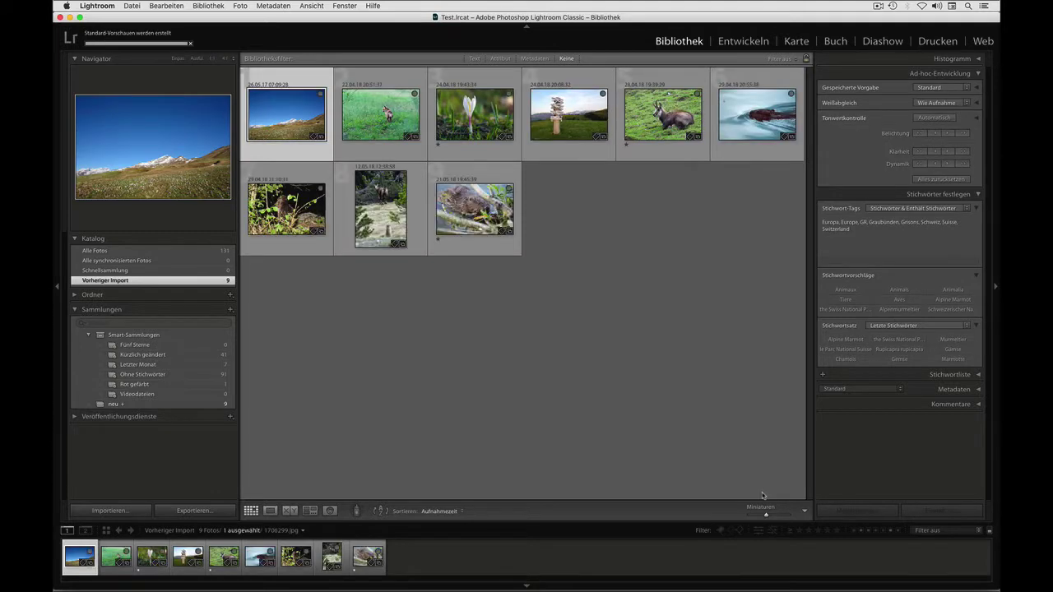
# - Import the 19 photos from desktop folder Fotos 2 into the neu collection
pyautogui.click(109, 511)
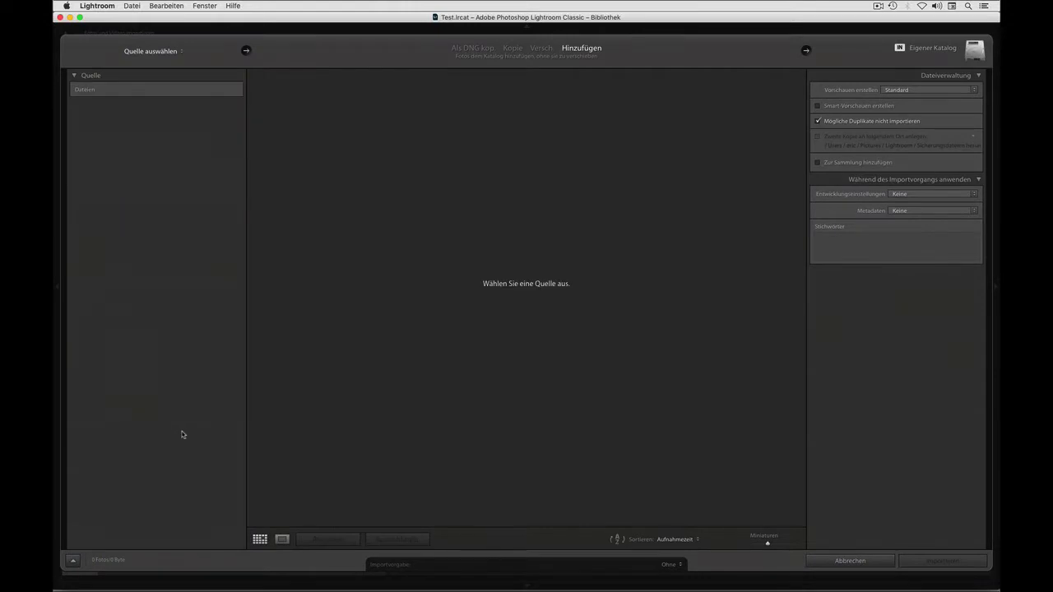
pyautogui.click(116, 154)
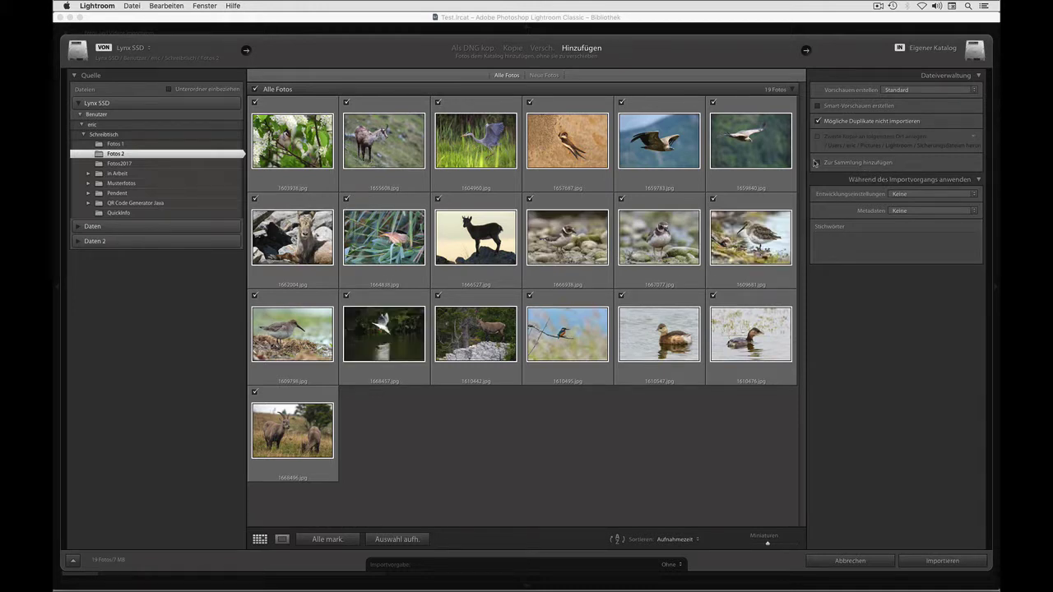
pyautogui.click(818, 163)
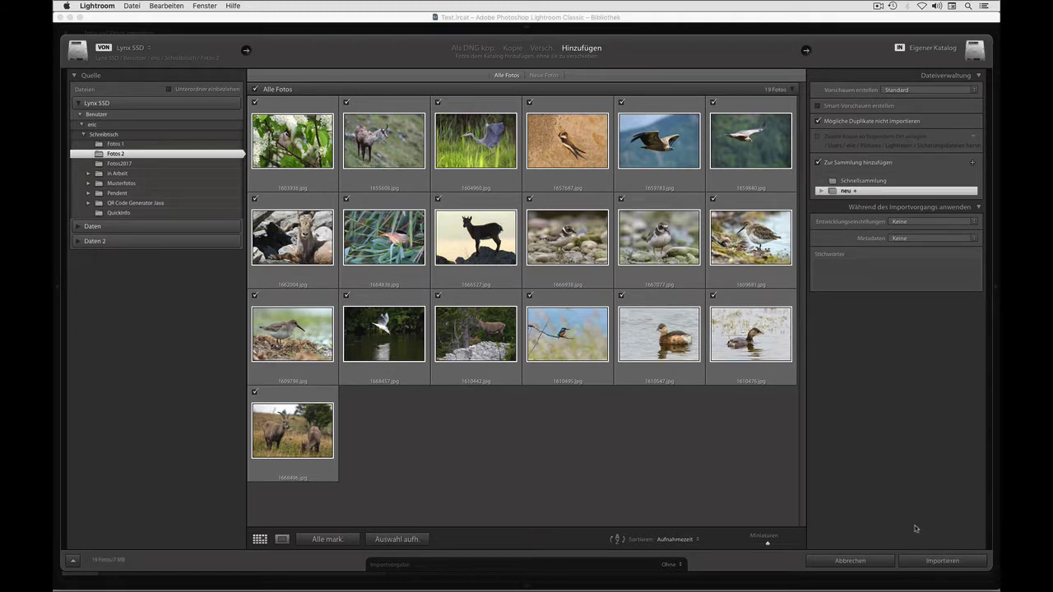
pyautogui.click(946, 563)
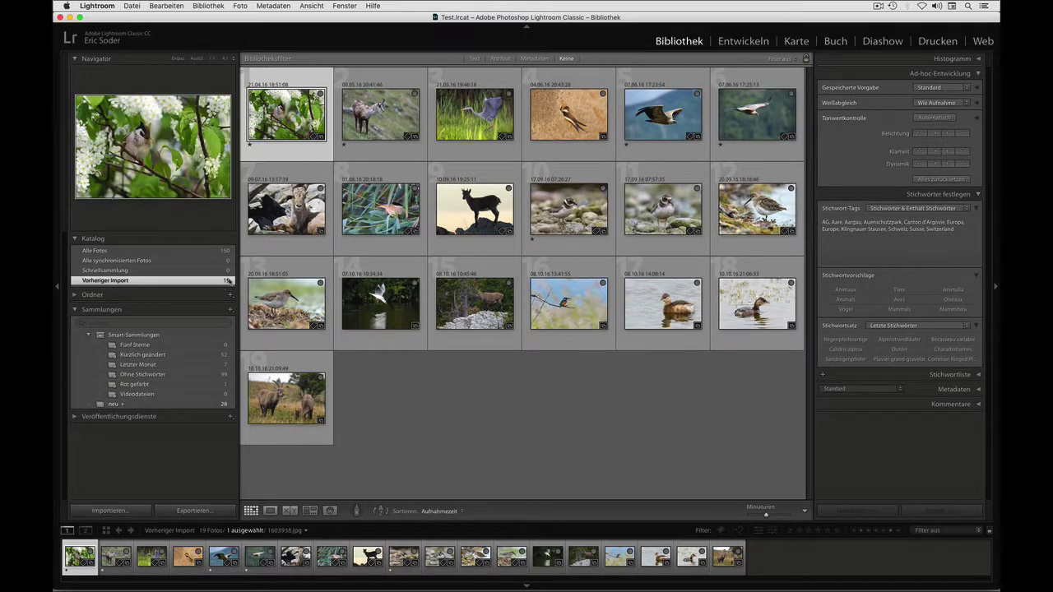
# - Open the neu collection and scroll through its 28 photos
pyautogui.click(114, 404)
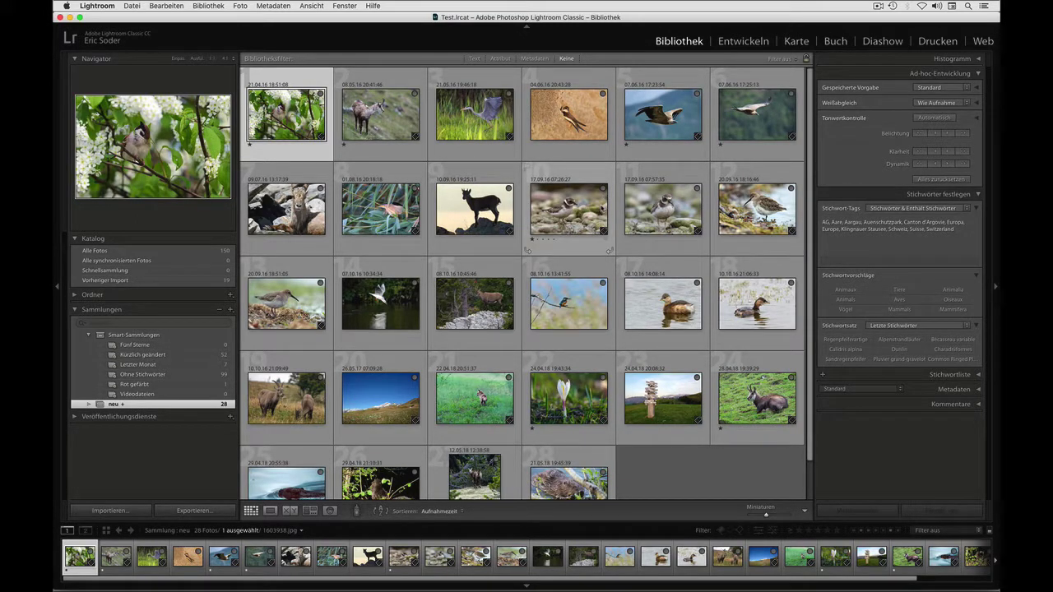
pyautogui.scroll(-1, 609, 207)
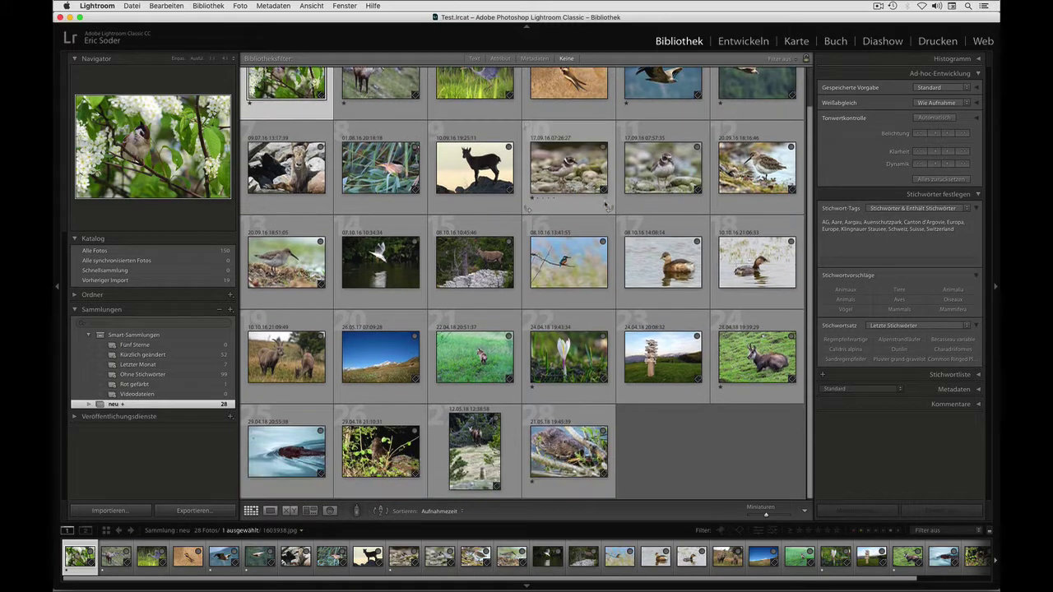
pyautogui.scroll(1, 607, 206)
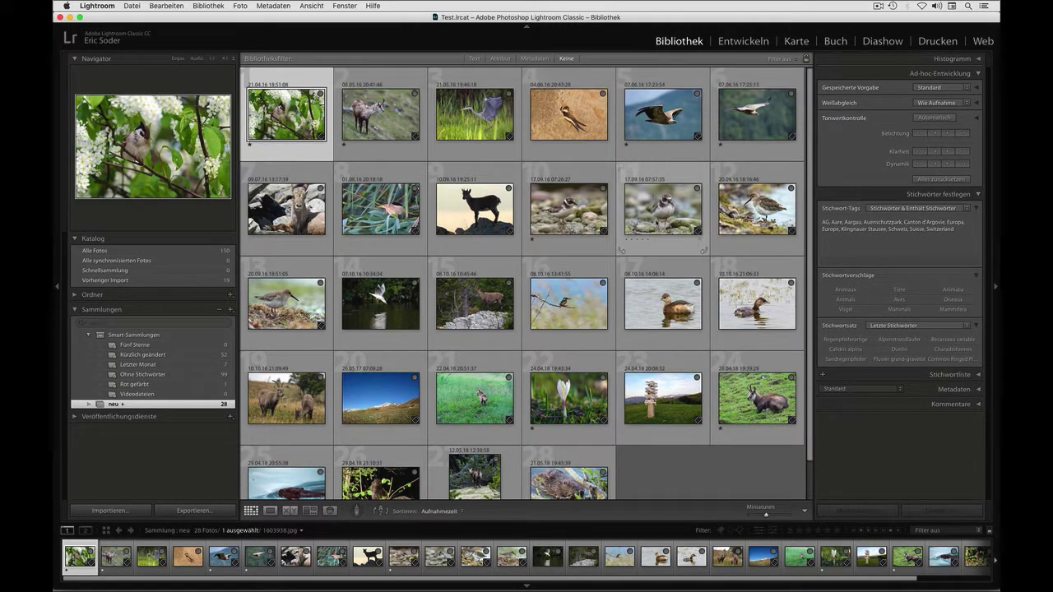